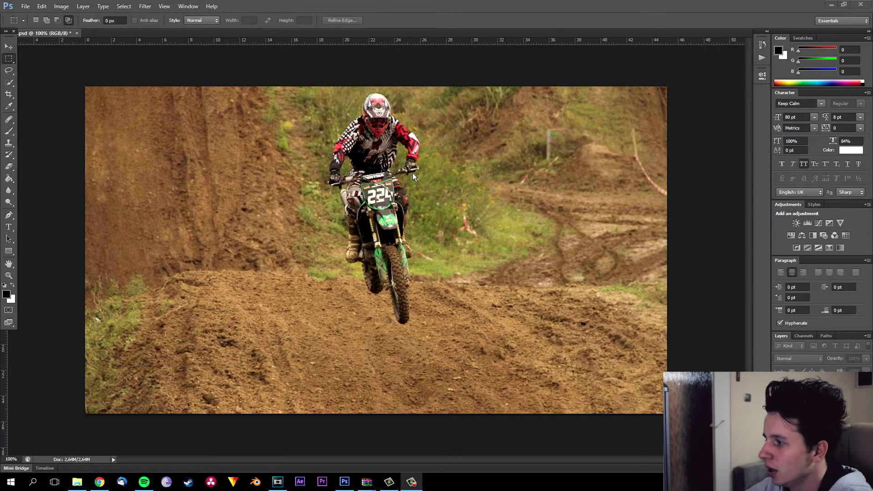
Brush a Quick Selection over the rider, rear wheel, left leg and front wheel
{"action": "left_click", "coordinate": [9, 82]}
{"action": "mouse_move", "coordinate": [374, 108]}
{"action": "left_mouse_down"}
{"action": "mouse_move", "coordinate": [357, 150]}
{"action": "mouse_move", "coordinate": [378, 196]}
{"action": "mouse_move", "coordinate": [401, 319]}
{"action": "left_mouse_up"}
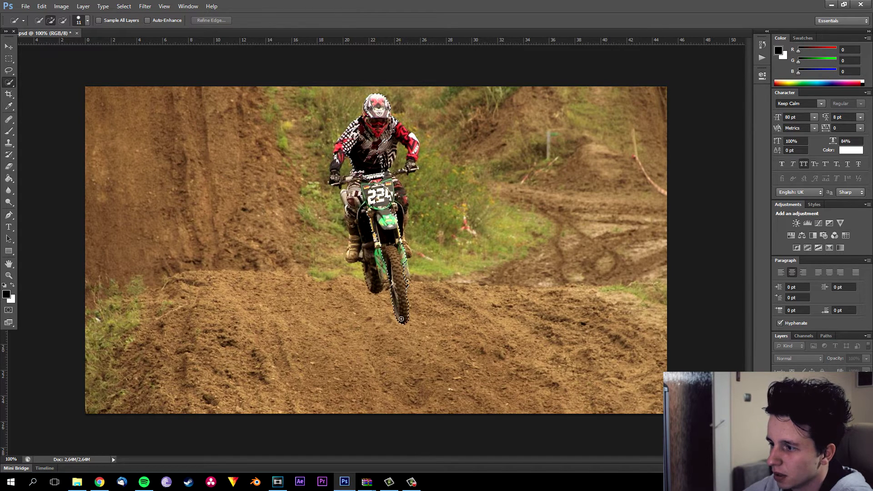
{"action": "mouse_move", "coordinate": [388, 279]}
{"action": "left_mouse_down"}
{"action": "mouse_move", "coordinate": [362, 245]}
{"action": "mouse_move", "coordinate": [357, 253]}
{"action": "mouse_move", "coordinate": [354, 198]}
{"action": "mouse_move", "coordinate": [344, 198]}
{"action": "mouse_move", "coordinate": [357, 180]}
{"action": "mouse_move", "coordinate": [338, 181]}
{"action": "mouse_move", "coordinate": [334, 165]}
{"action": "mouse_move", "coordinate": [357, 119]}
{"action": "mouse_move", "coordinate": [342, 141]}
{"action": "mouse_move", "coordinate": [371, 117]}
{"action": "mouse_move", "coordinate": [378, 97]}
{"action": "mouse_move", "coordinate": [411, 143]}
{"action": "mouse_move", "coordinate": [411, 162]}
{"action": "mouse_move", "coordinate": [388, 175]}
{"action": "left_mouse_up"}
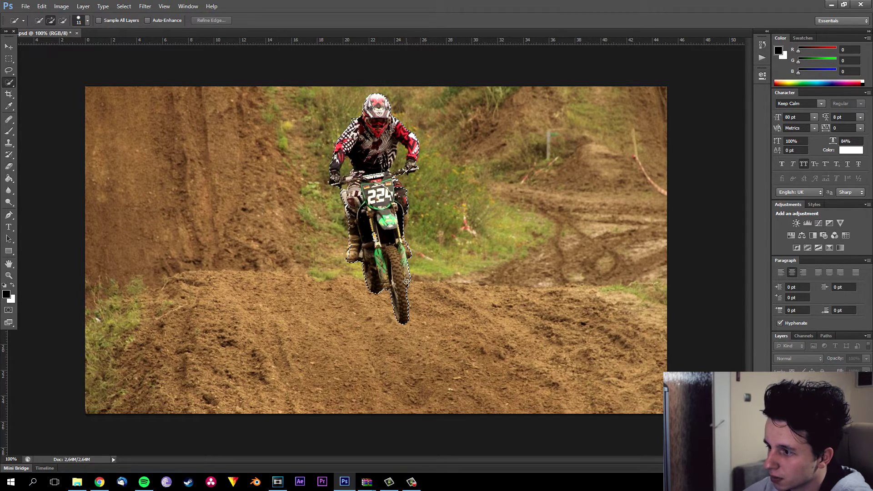
{"action": "left_click_drag", "start_coordinate": [406, 282], "coordinate": [404, 281]}
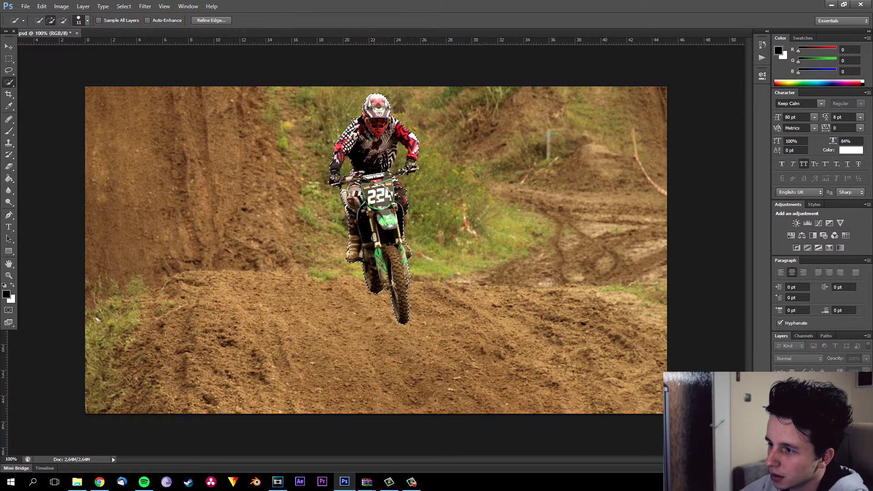
Subtract stray dirt-track background from the rider selection with Alt
{"action": "key", "text": "alt"}
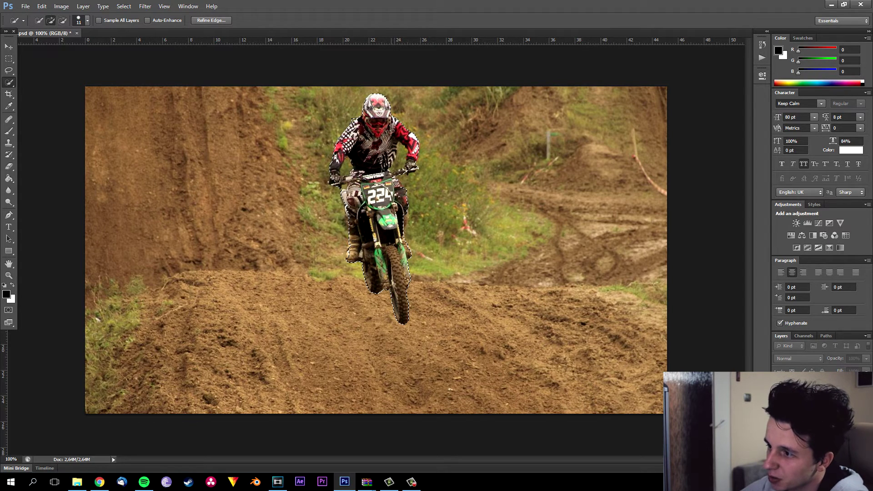
{"action": "key", "text": "alt"}
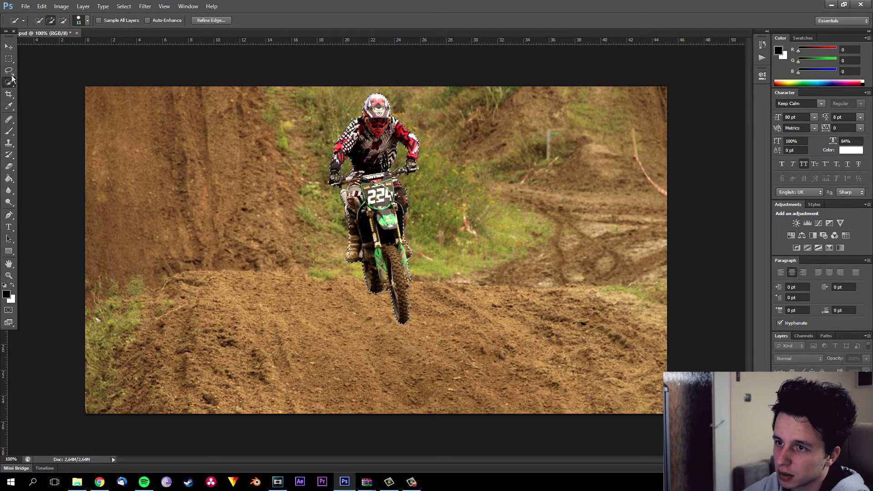
{"action": "key", "text": "alt"}
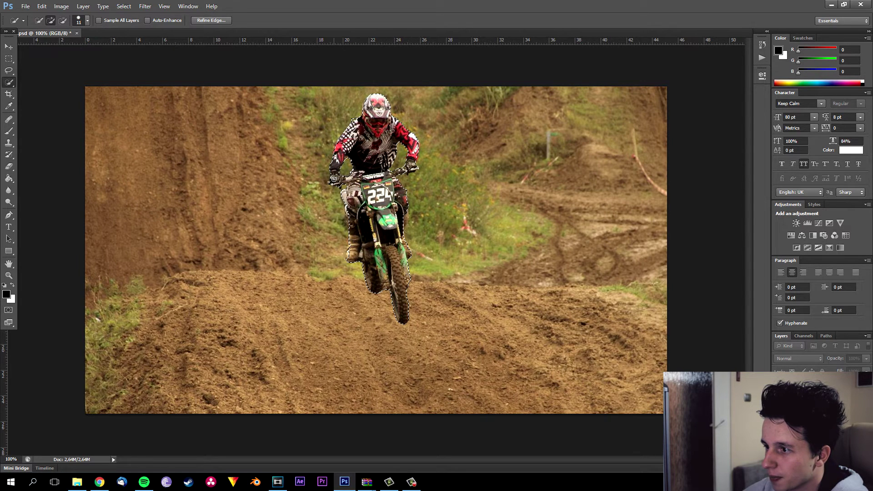
{"action": "key", "text": "alt"}
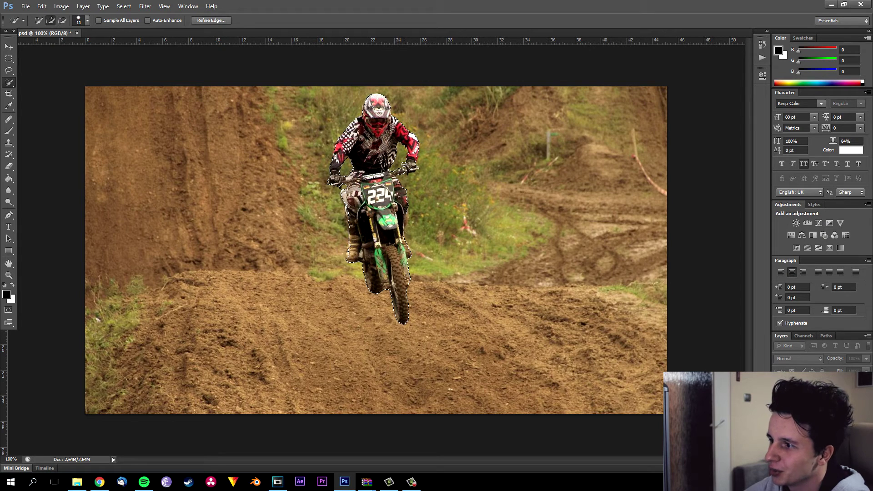
{"action": "key", "text": "alt"}
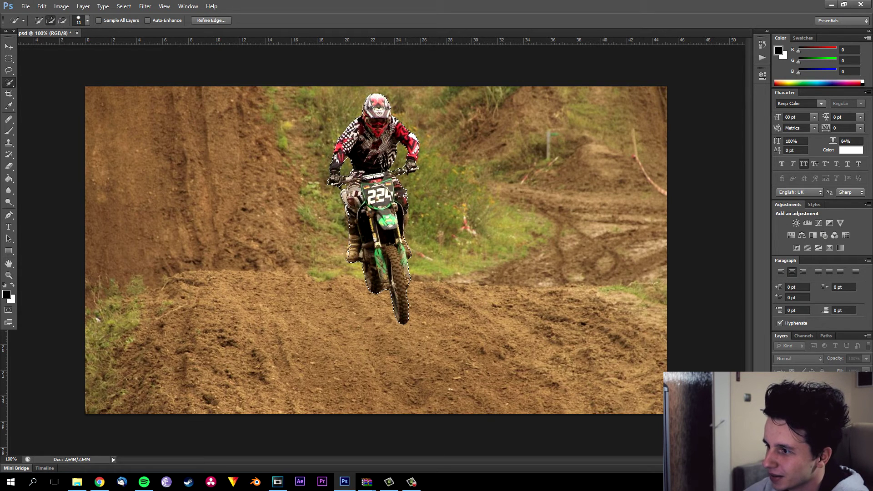
{"action": "key", "text": "alt"}
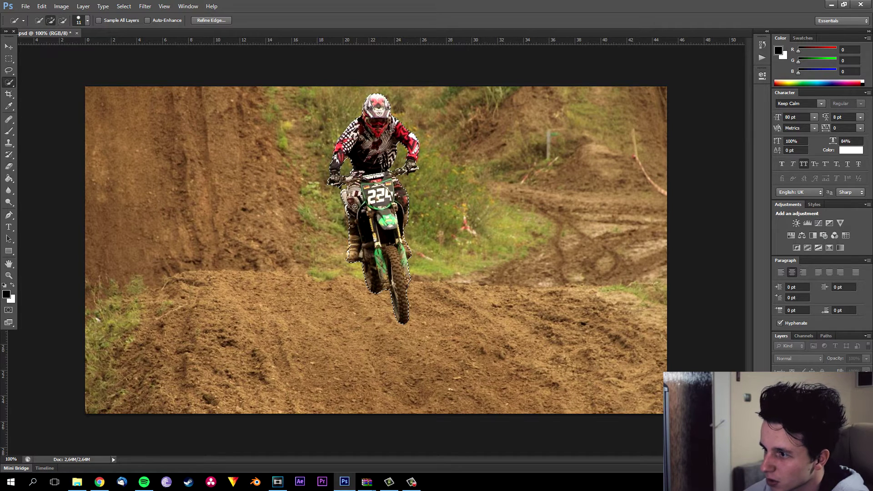
{"action": "key", "text": "alt"}
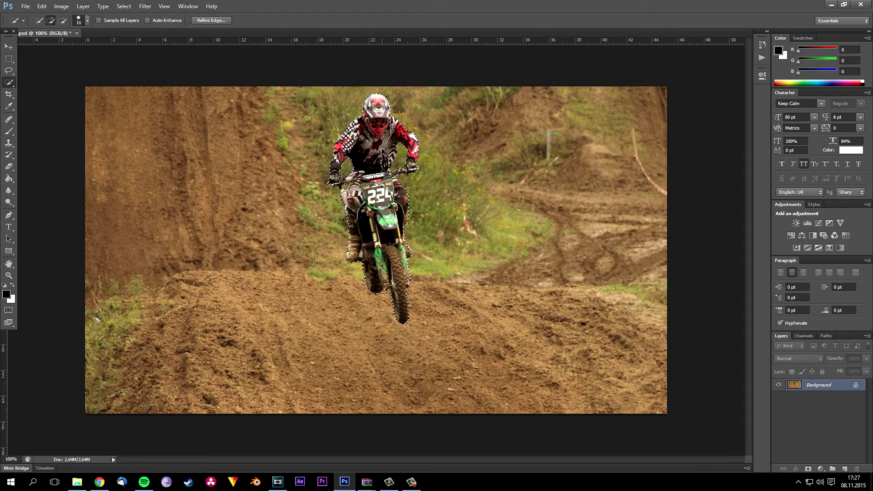
Undo an accidental white fill and copy the selected rider onto a new Layer 1
{"action": "key", "text": "BackSpace"}
{"action": "key", "text": "ctrl+z"}
{"action": "key", "text": "ctrl+j"}
{"action": "key", "text": "v"}
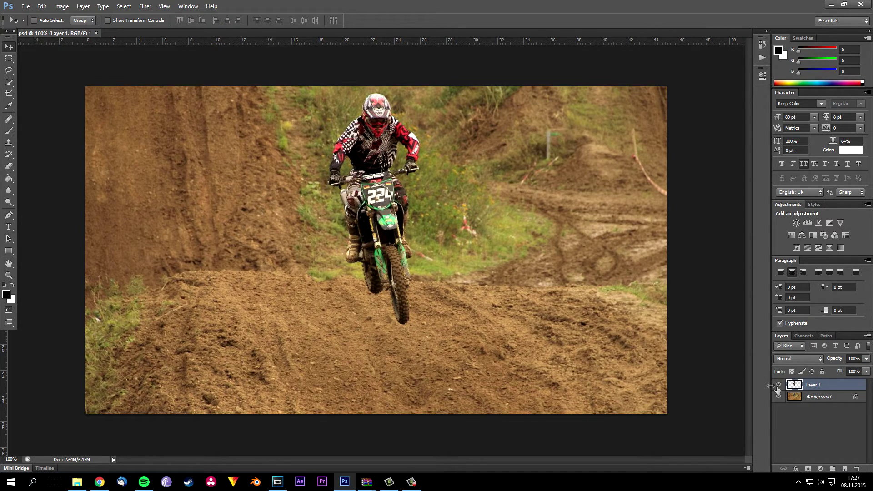
Check the cutout by toggling Background, then hide Layer 1 and select Background
{"action": "left_click", "coordinate": [780, 397]}
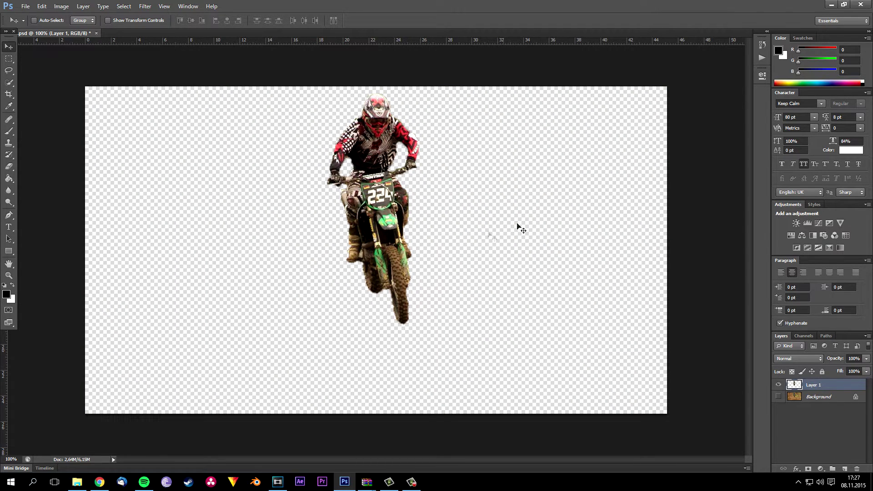
{"action": "left_click", "coordinate": [779, 397]}
{"action": "left_click", "coordinate": [778, 385]}
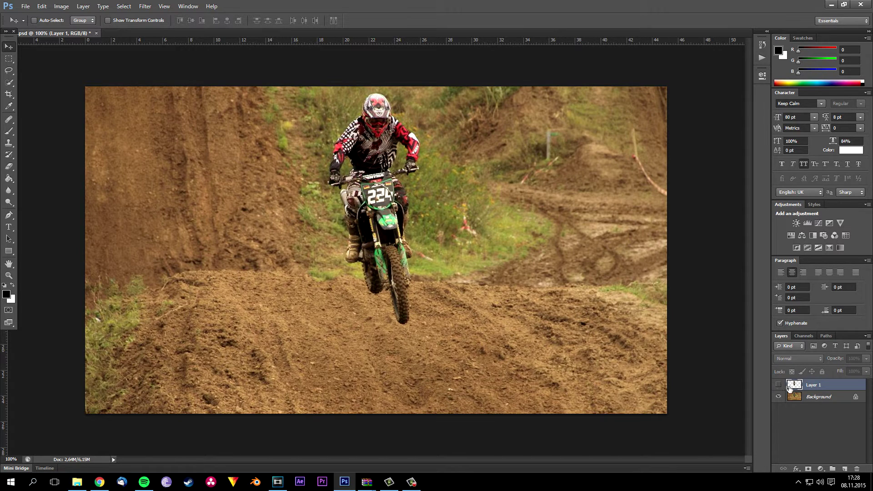
{"action": "left_click", "coordinate": [809, 398]}
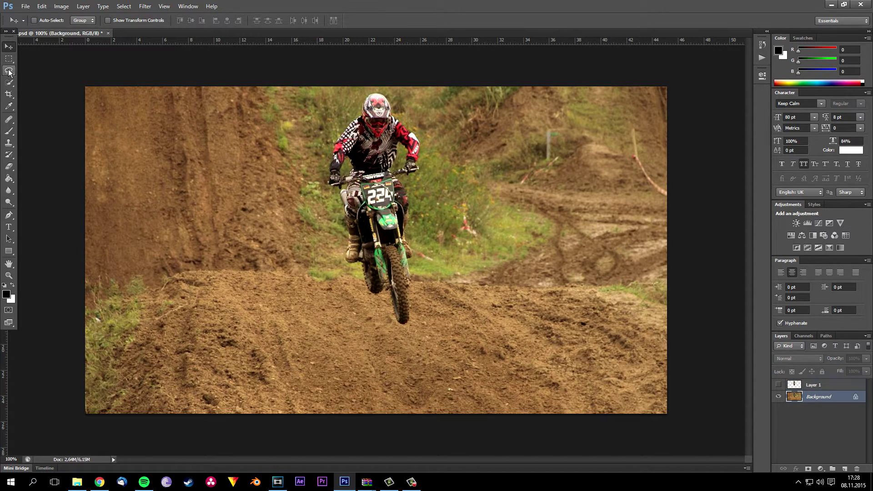
Reselect the rider outline, Content-Aware fill it on the Background layer, then deselect
{"action": "left_click", "coordinate": [8, 70]}
{"action": "left_click", "coordinate": [124, 7]}
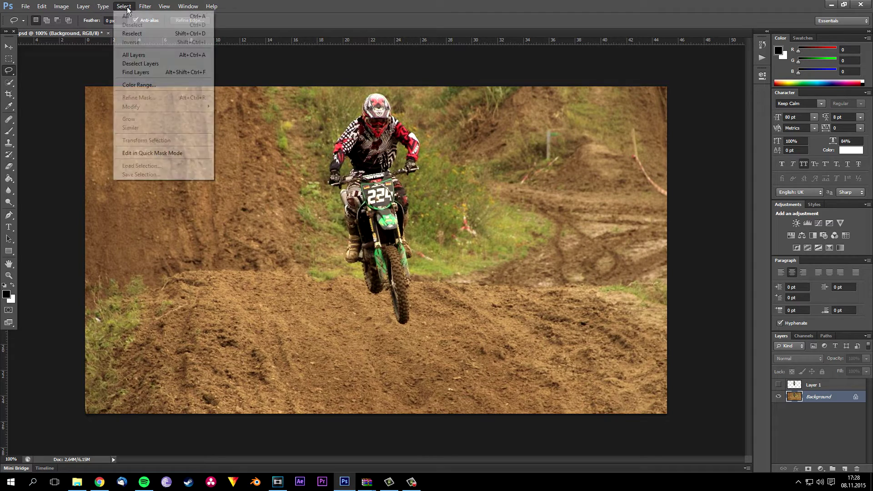
{"action": "left_click", "coordinate": [132, 34]}
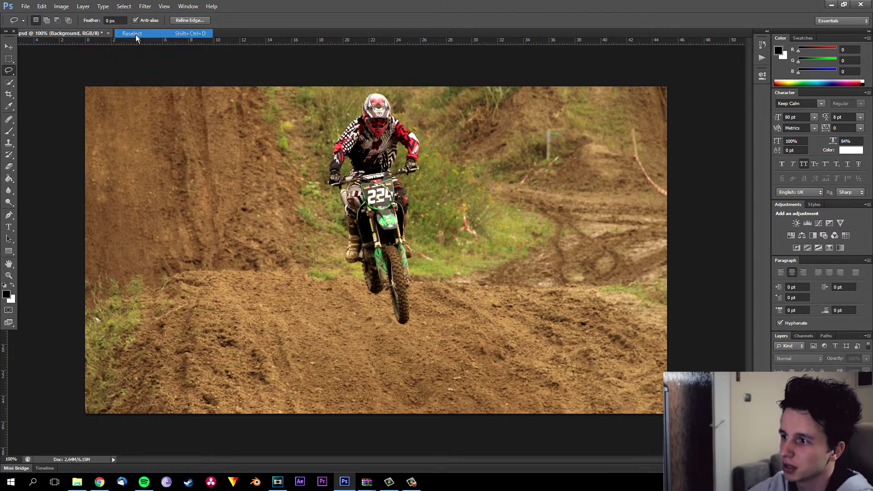
{"action": "left_click", "coordinate": [42, 6]}
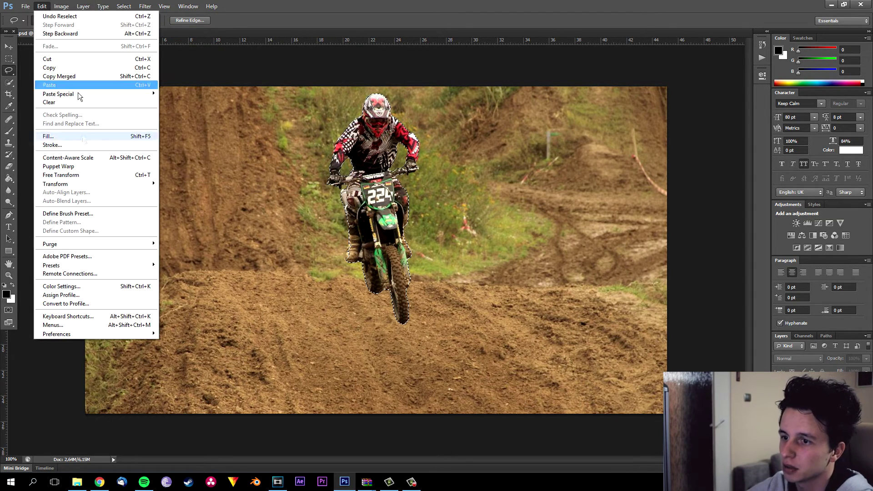
{"action": "left_click", "coordinate": [63, 140]}
{"action": "left_click", "coordinate": [479, 137]}
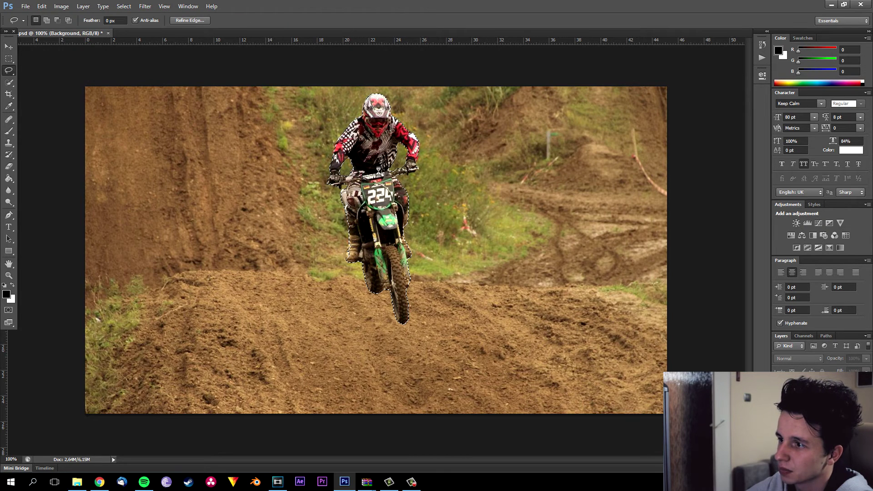
{"action": "left_click", "coordinate": [9, 59]}
{"action": "key", "text": "ctrl+d"}
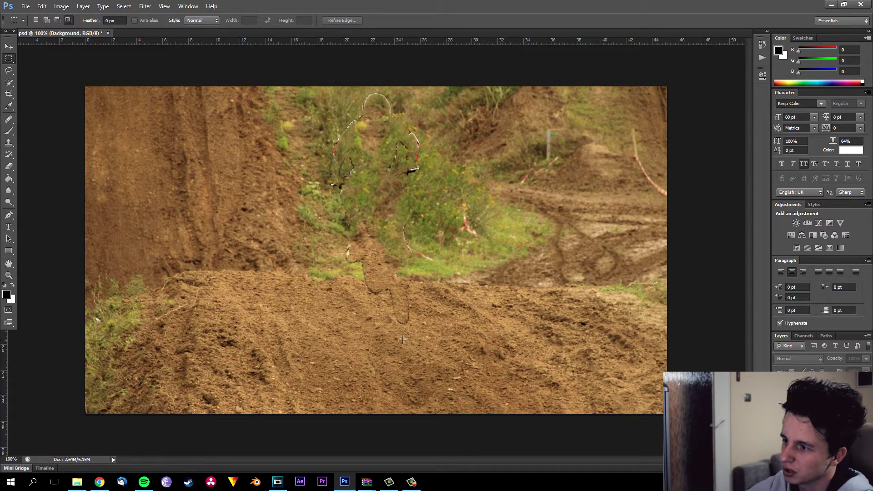
{"action": "left_click", "coordinate": [9, 70]}
Lasso the ghost rider outline, Content-Aware fill it away, and deselect
{"action": "mouse_move", "coordinate": [397, 322]}
{"action": "left_mouse_down"}
{"action": "mouse_move", "coordinate": [343, 256]}
{"action": "mouse_move", "coordinate": [324, 157]}
{"action": "mouse_move", "coordinate": [365, 92]}
{"action": "mouse_move", "coordinate": [399, 96]}
{"action": "left_mouse_up"}
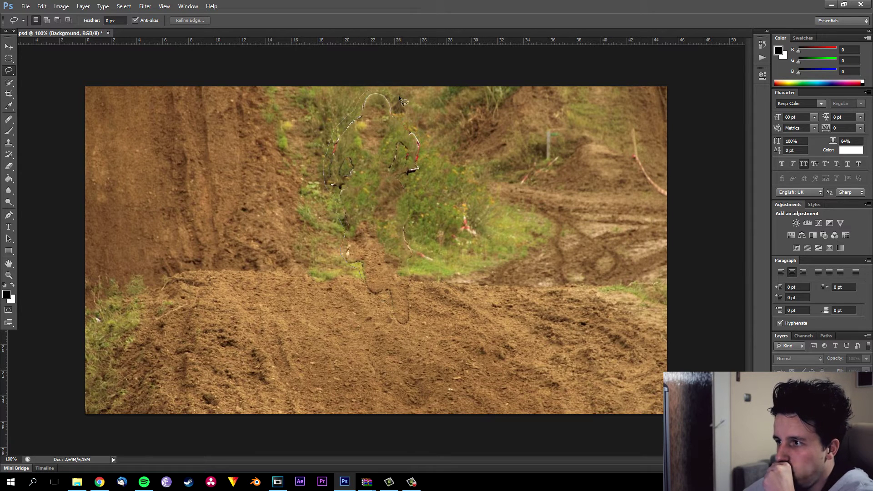
{"action": "mouse_move", "coordinate": [419, 138]}
{"action": "left_mouse_down"}
{"action": "mouse_move", "coordinate": [424, 157]}
{"action": "mouse_move", "coordinate": [412, 185]}
{"action": "left_mouse_up"}
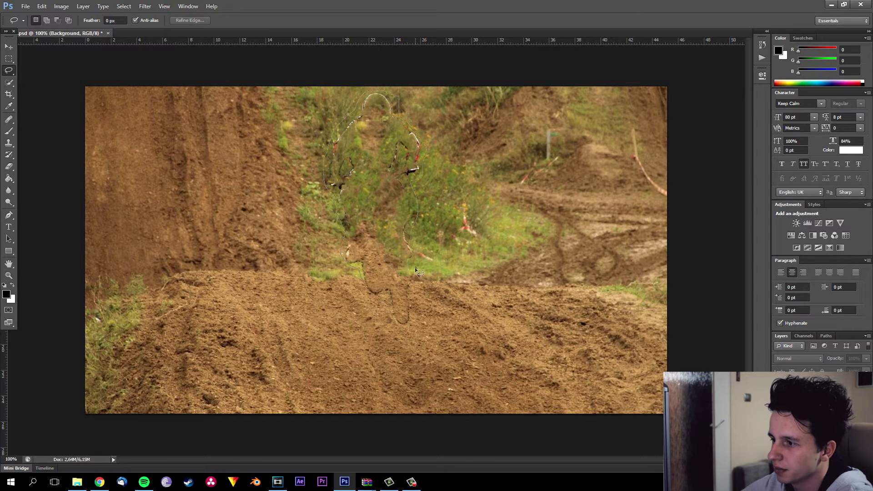
{"action": "left_click_drag", "start_coordinate": [396, 326], "coordinate": [396, 326]}
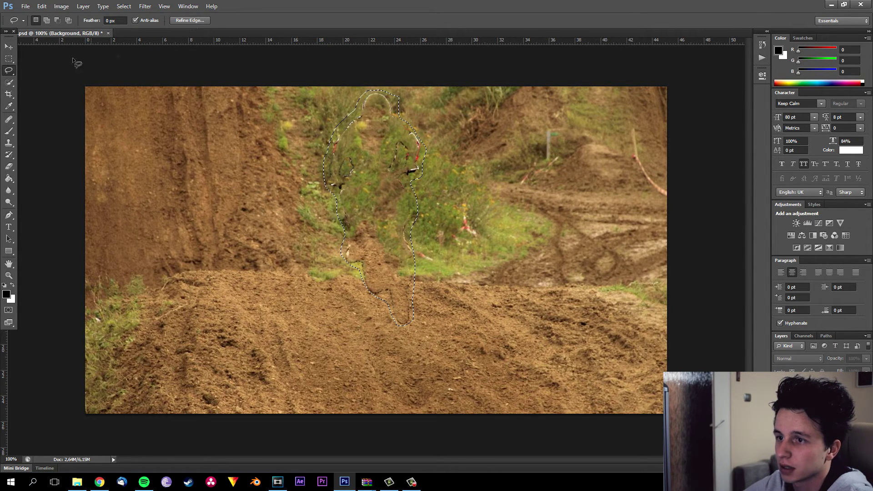
{"action": "left_click", "coordinate": [42, 7]}
{"action": "left_click", "coordinate": [63, 136]}
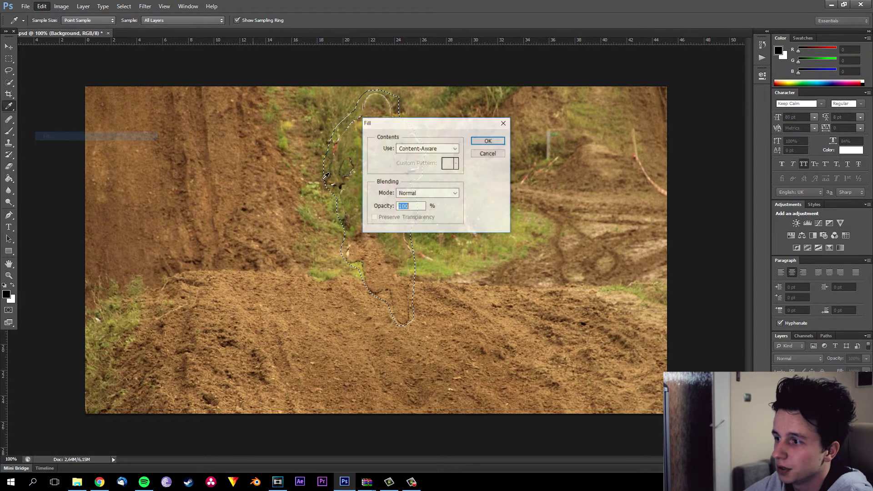
{"action": "left_click", "coordinate": [479, 141]}
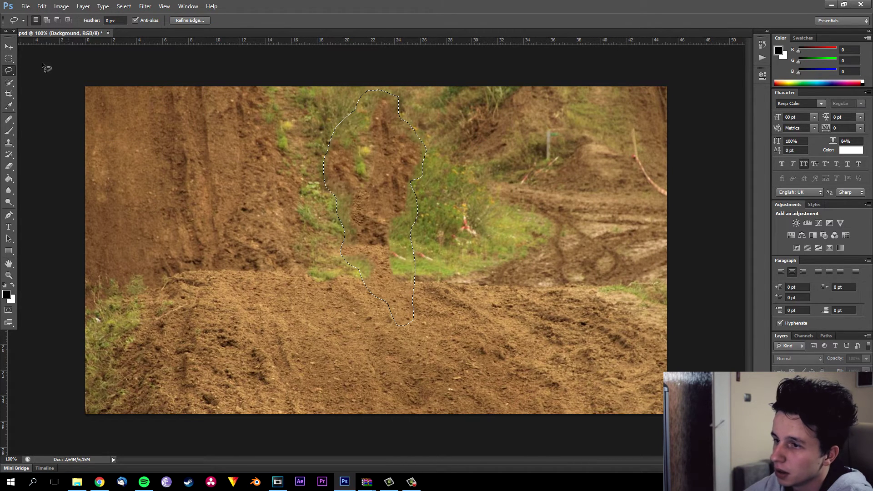
{"action": "left_click", "coordinate": [9, 59]}
{"action": "key", "text": "ctrl+d"}
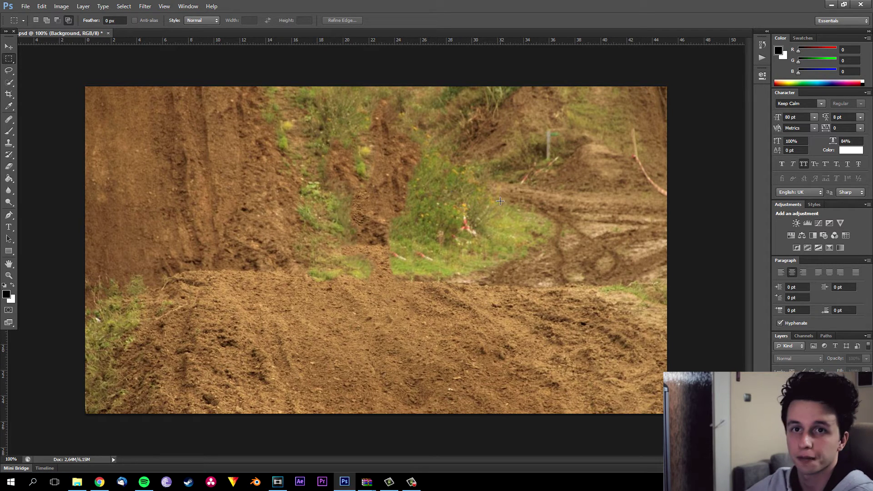
Save the rider cutout with Background hidden as bike.psd
{"action": "left_click", "coordinate": [778, 386]}
{"action": "left_click", "coordinate": [779, 386]}
{"action": "left_click", "coordinate": [778, 386]}
{"action": "key", "text": "ctrl+z"}
{"action": "key", "text": "ctrl+z"}
{"action": "key", "text": "ctrl+z"}
{"action": "key", "text": "ctrl+z"}
{"action": "key", "text": "ctrl+z"}
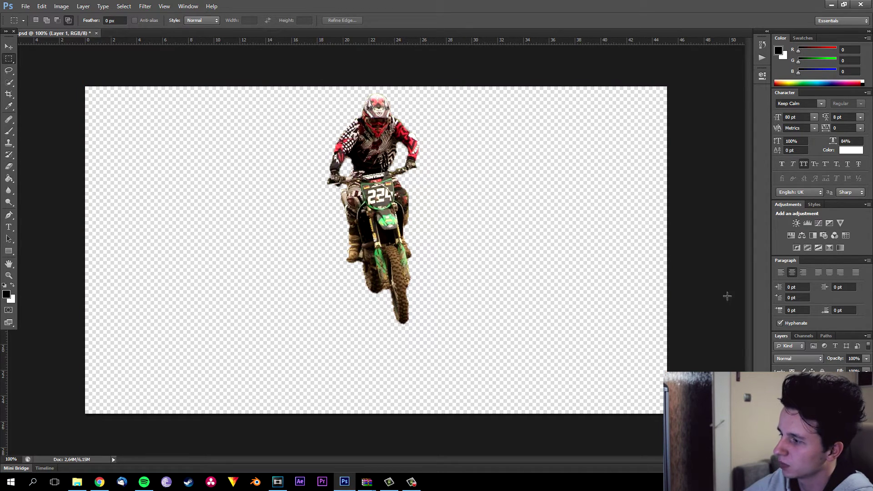
{"action": "left_click", "coordinate": [25, 6]}
{"action": "left_click", "coordinate": [47, 115]}
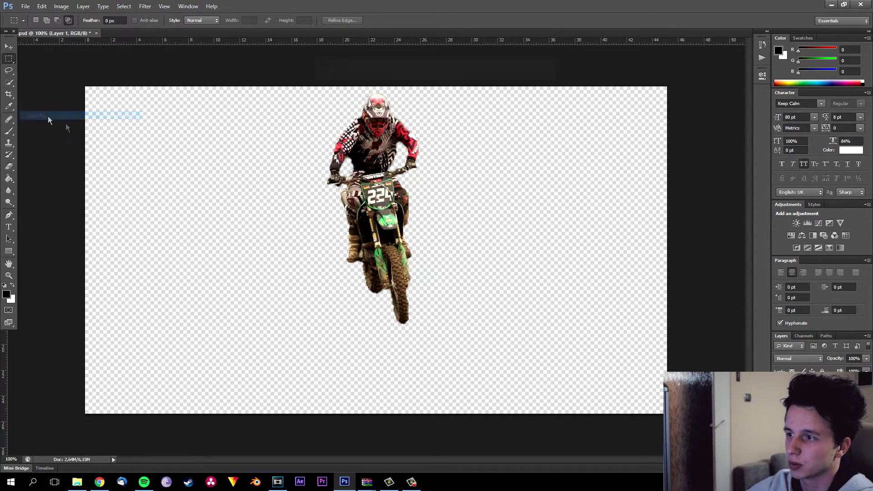
{"action": "left_click", "coordinate": [437, 242]}
{"action": "left_click_drag", "start_coordinate": [409, 241], "coordinate": [412, 241]}
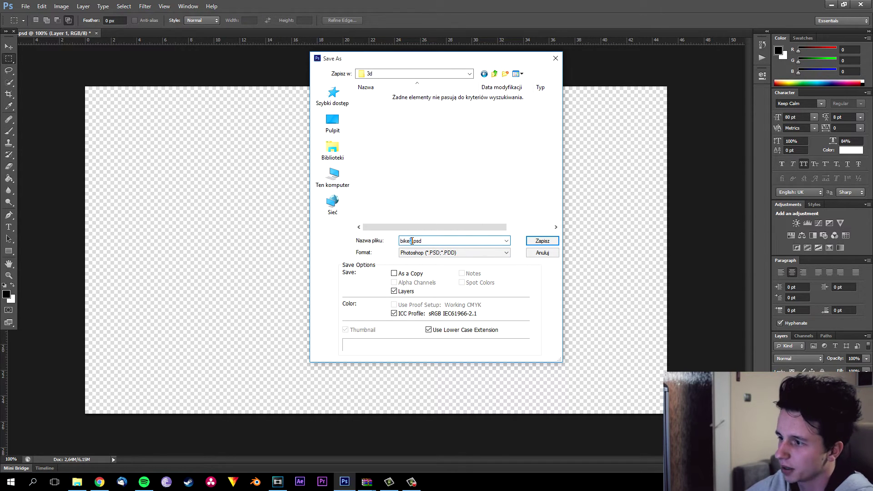
{"action": "left_click", "coordinate": [550, 242]}
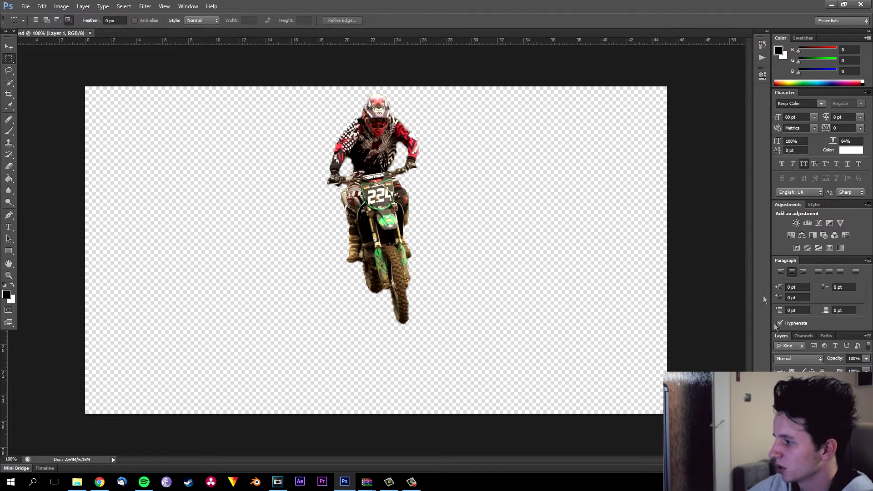
Show Background, hide the rider layer, and save the cleaned background as bike2.psd
{"action": "left_click", "coordinate": [778, 400]}
{"action": "left_click", "coordinate": [779, 385]}
{"action": "left_click", "coordinate": [814, 401]}
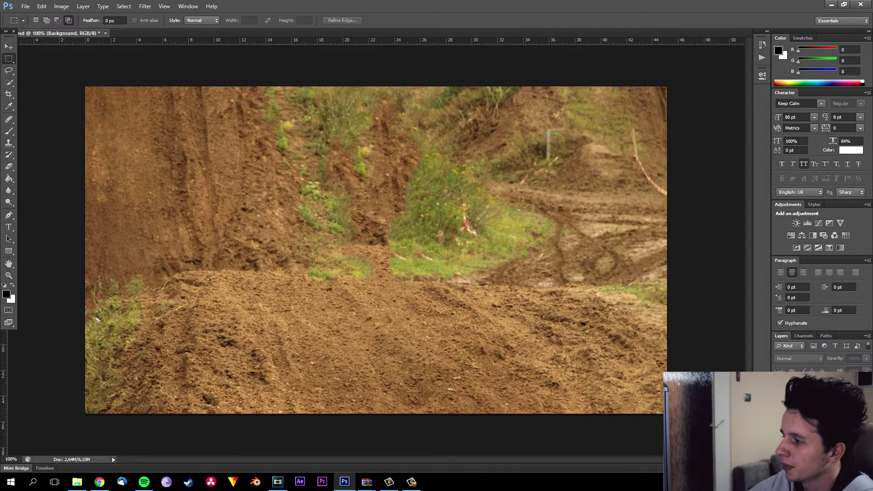
{"action": "left_click", "coordinate": [25, 7]}
{"action": "left_click", "coordinate": [59, 116]}
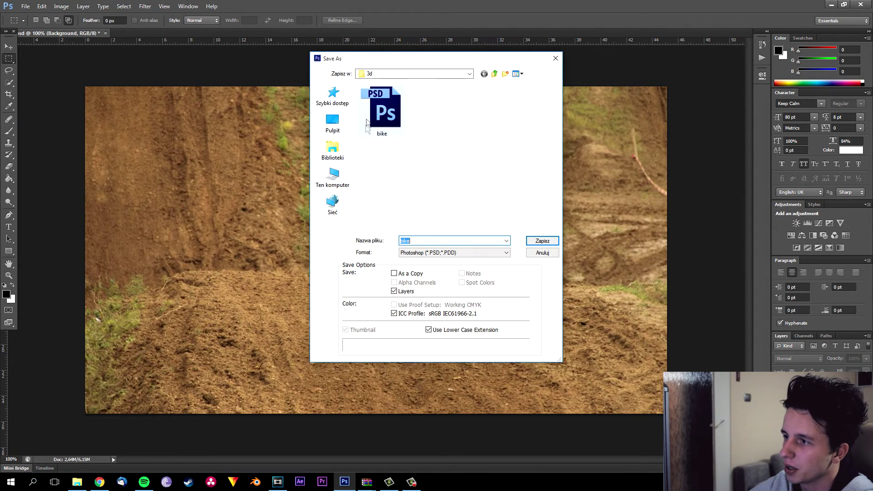
{"action": "key", "text": "End"}
{"action": "type", "text": "2"}
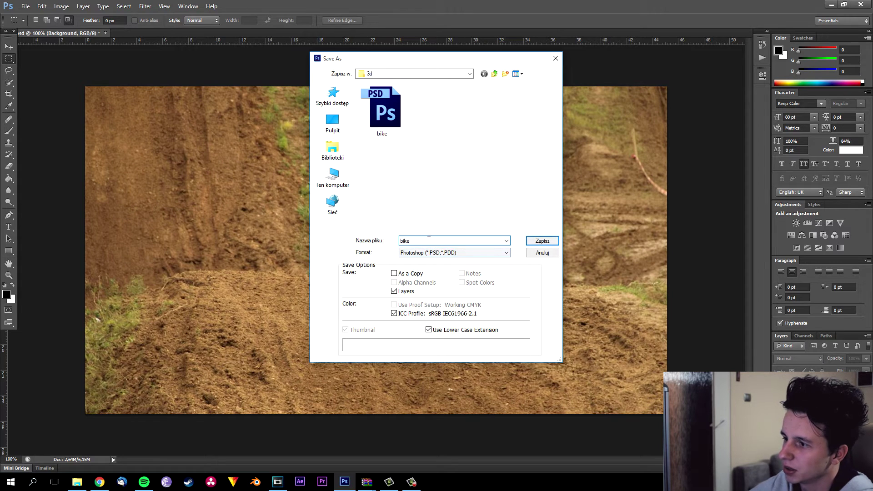
{"action": "left_click", "coordinate": [542, 241]}
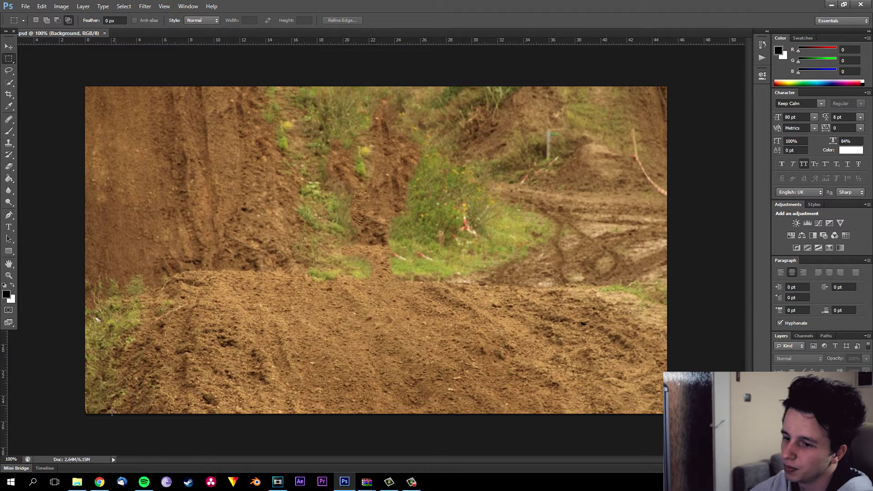
{"action": "left_click", "coordinate": [77, 483]}
Put bike2.psd on the timeline and bike.psd on a new video track above it
{"action": "mouse_move", "coordinate": [185, 152]}
{"action": "left_mouse_down"}
{"action": "mouse_move", "coordinate": [98, 68]}
{"action": "mouse_move", "coordinate": [109, 76]}
{"action": "mouse_move", "coordinate": [205, 364]}
{"action": "mouse_move", "coordinate": [277, 481]}
{"action": "mouse_move", "coordinate": [177, 144]}
{"action": "left_mouse_up"}
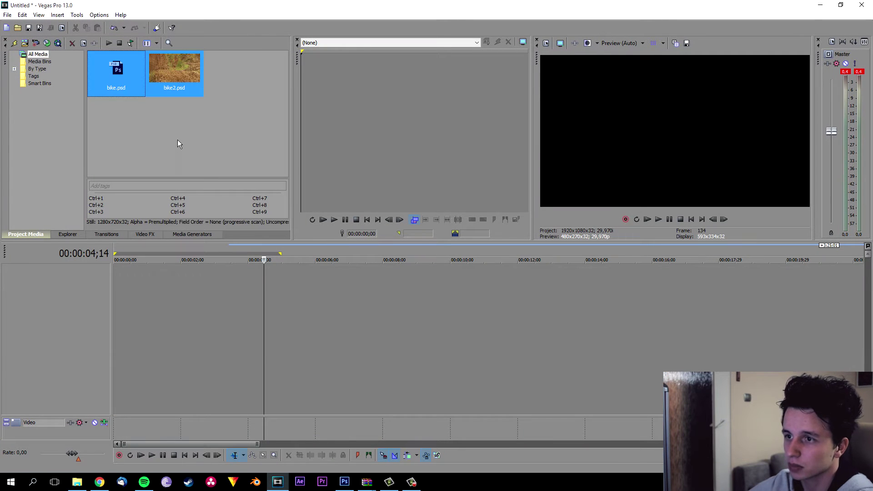
{"action": "left_click_drag", "start_coordinate": [174, 68], "coordinate": [118, 286]}
{"action": "right_click", "coordinate": [40, 352]}
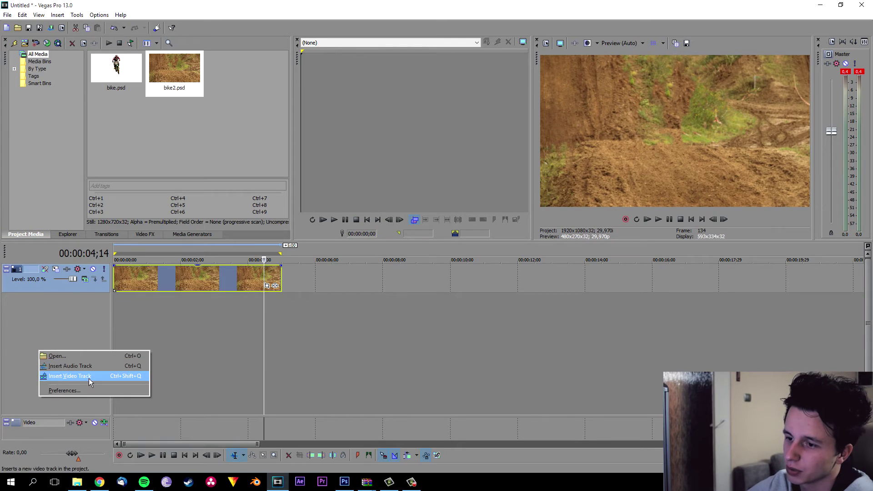
{"action": "left_click", "coordinate": [70, 376]}
{"action": "left_click_drag", "start_coordinate": [116, 68], "coordinate": [108, 272]}
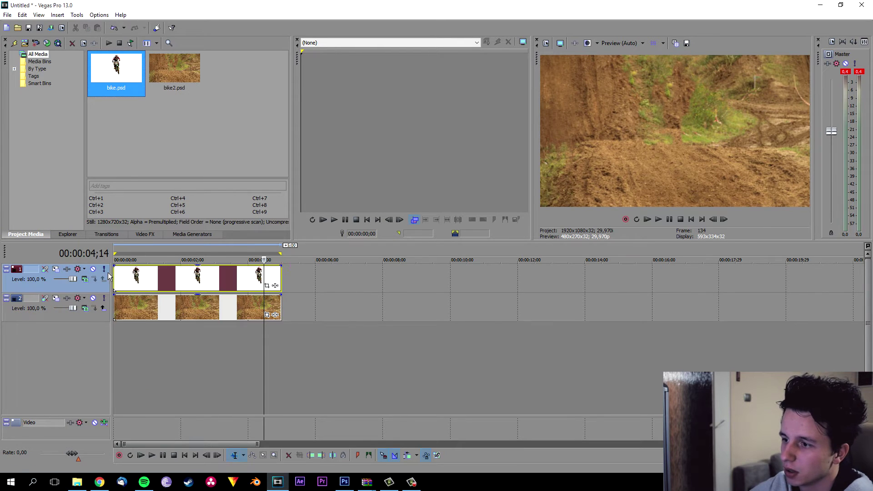
Trim both clips to end at about 4;14
{"action": "left_click", "coordinate": [190, 253]}
{"action": "left_click", "coordinate": [280, 273]}
{"action": "left_click", "coordinate": [248, 246]}
{"action": "left_click", "coordinate": [258, 246]}
{"action": "left_click", "coordinate": [261, 245]}
{"action": "left_click_drag", "start_coordinate": [262, 248], "coordinate": [264, 273]}
{"action": "left_click_drag", "start_coordinate": [281, 303], "coordinate": [263, 304]}
Return to the project start and open Event Pan/Crop for the rider clip
{"action": "left_click", "coordinate": [186, 455]}
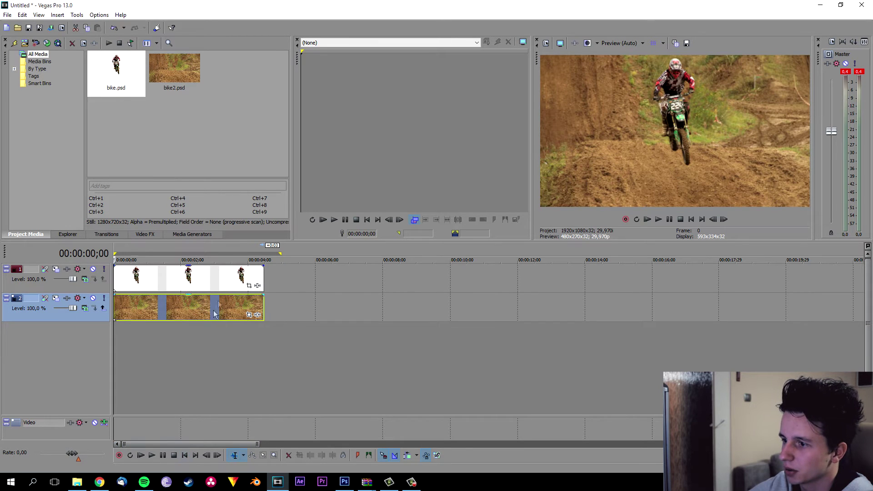
{"action": "left_click", "coordinate": [248, 285]}
{"action": "left_click", "coordinate": [138, 392]}
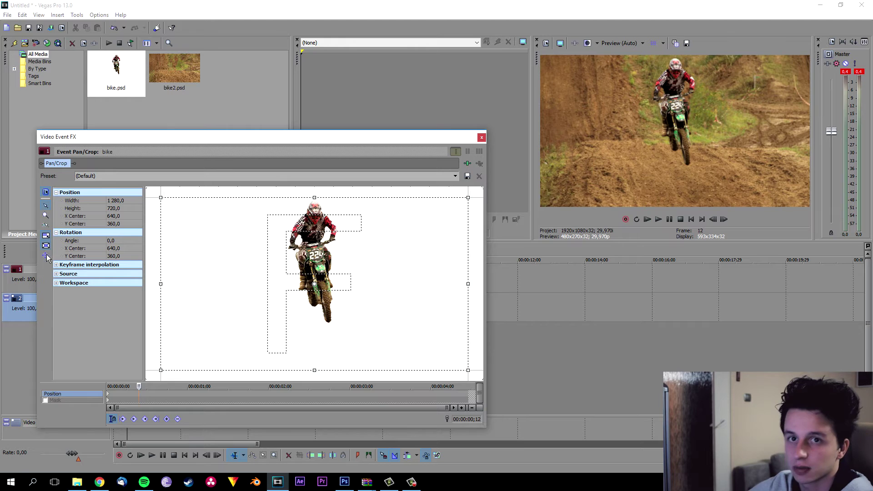
Shrink and nudge the rider's Pan/Crop frame, move its keyframe to the clip end, and make it Smooth
{"action": "mouse_move", "coordinate": [468, 372]}
{"action": "left_mouse_down"}
{"action": "mouse_move", "coordinate": [451, 361]}
{"action": "mouse_move", "coordinate": [458, 365]}
{"action": "left_mouse_up"}
{"action": "left_click_drag", "start_coordinate": [399, 322], "coordinate": [396, 316]}
{"action": "left_click_drag", "start_coordinate": [395, 316], "coordinate": [394, 315]}
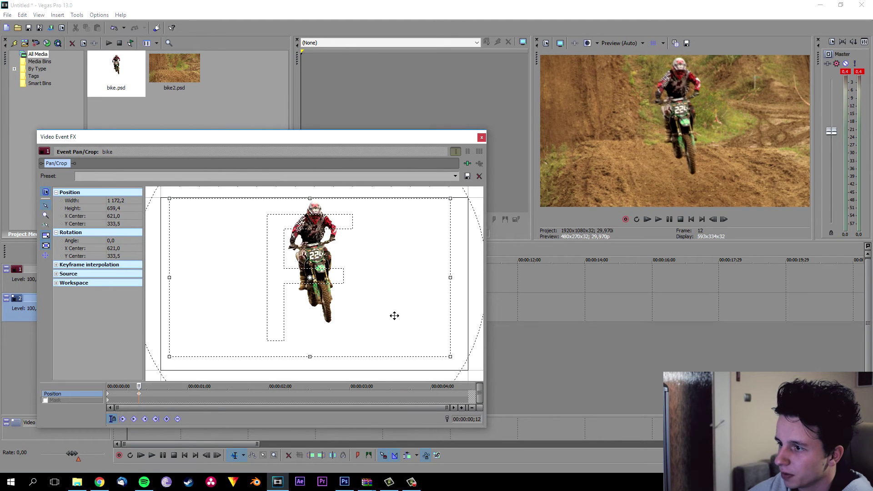
{"action": "left_click_drag", "start_coordinate": [139, 397], "coordinate": [102, 391]}
{"action": "right_click", "coordinate": [109, 399]}
{"action": "left_click", "coordinate": [137, 369]}
{"action": "left_click", "coordinate": [482, 138]}
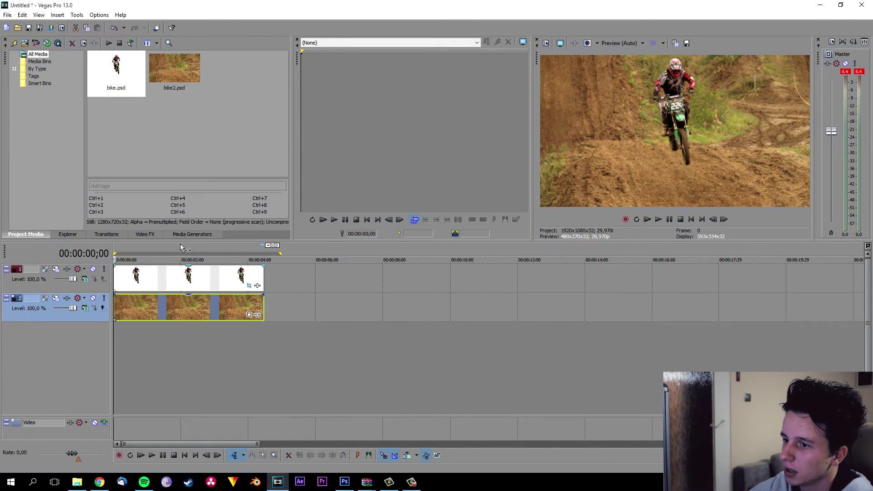
Zoom the bike2 background slightly with a Smooth end keyframe in Pan/Crop, then play it back
{"action": "left_click", "coordinate": [249, 315]}
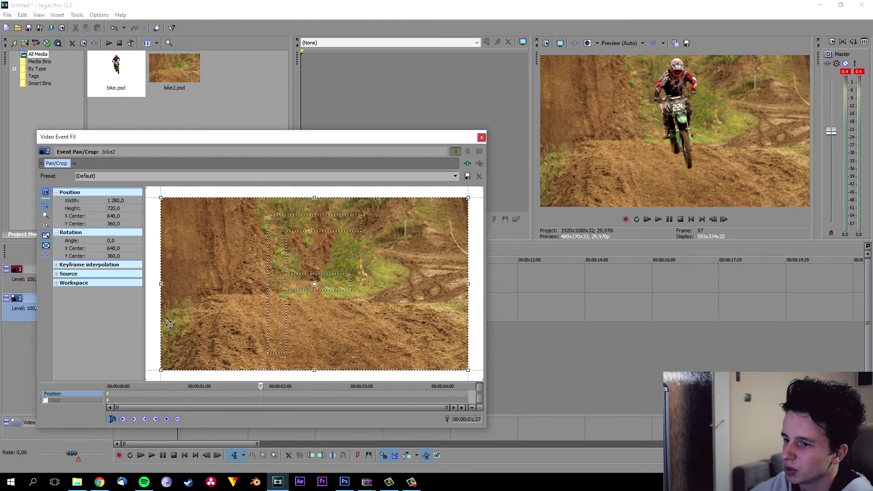
{"action": "left_click_drag", "start_coordinate": [469, 371], "coordinate": [463, 368]}
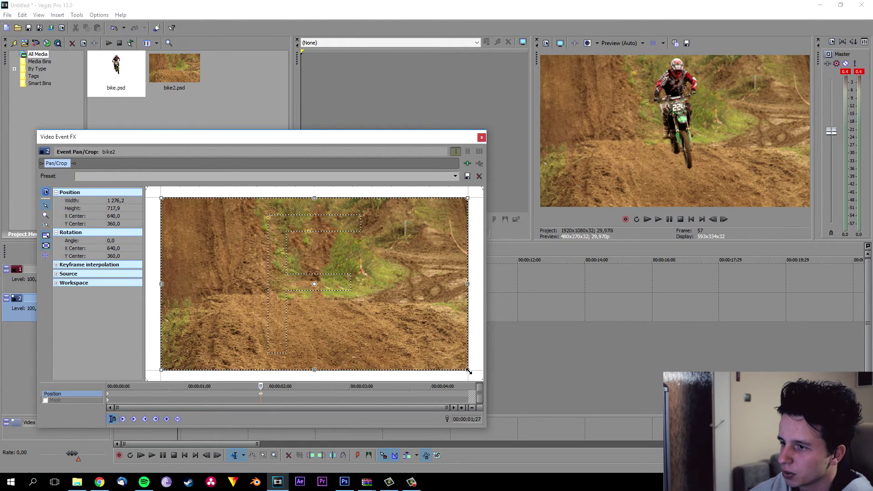
{"action": "left_click_drag", "start_coordinate": [398, 340], "coordinate": [399, 342]}
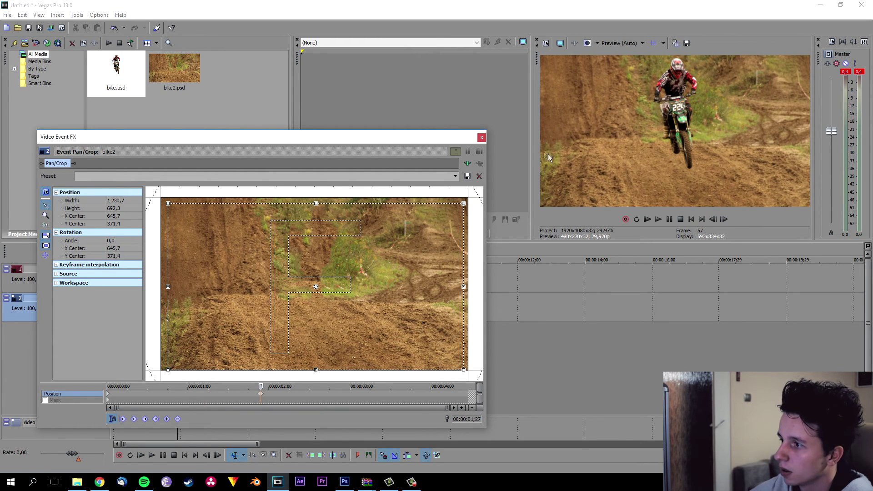
{"action": "left_click_drag", "start_coordinate": [406, 394], "coordinate": [100, 398]}
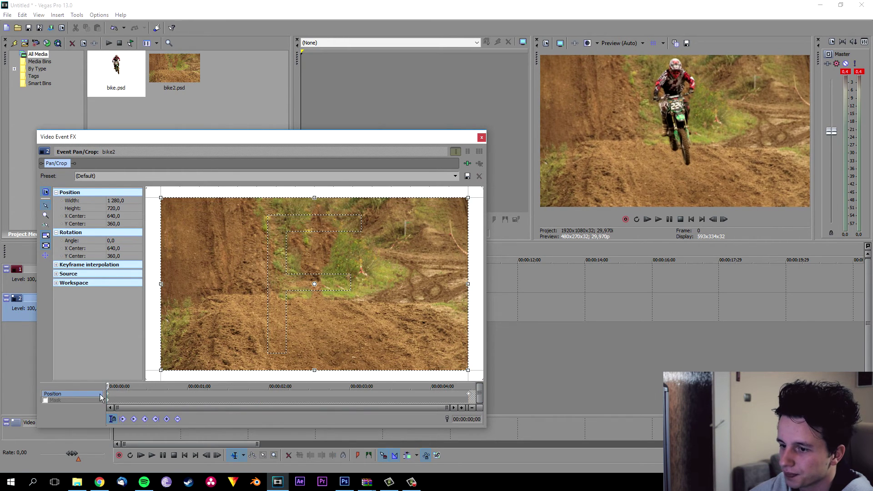
{"action": "right_click", "coordinate": [111, 396]}
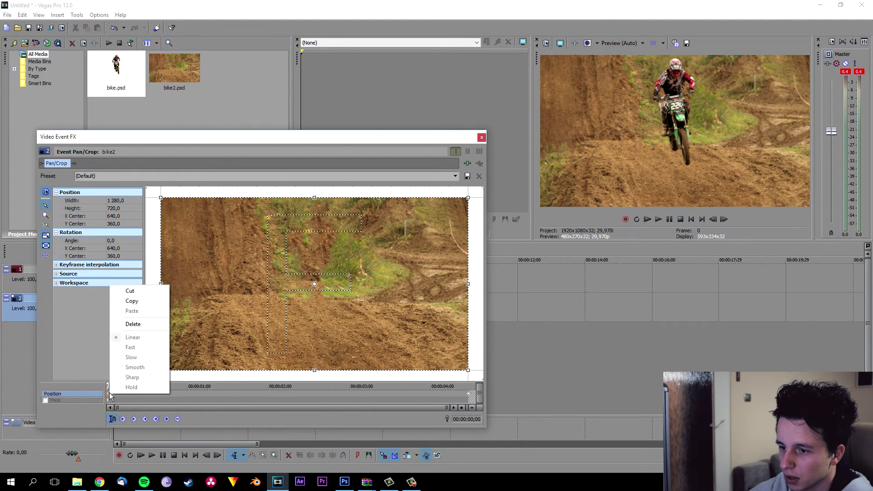
{"action": "left_click", "coordinate": [136, 365]}
{"action": "left_click", "coordinate": [481, 138]}
{"action": "key", "text": "space"}
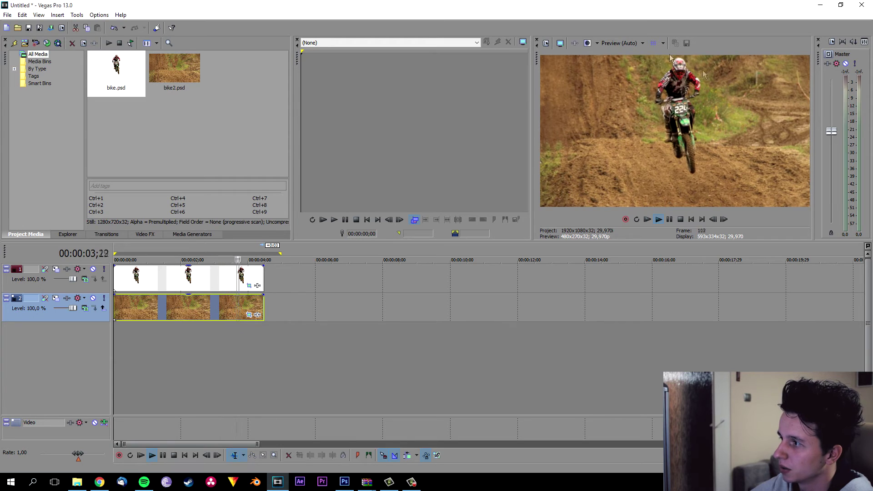
Replay the parallax from the start, stop it, and show the Video FX list scrolled to the top
{"action": "left_click", "coordinate": [185, 456]}
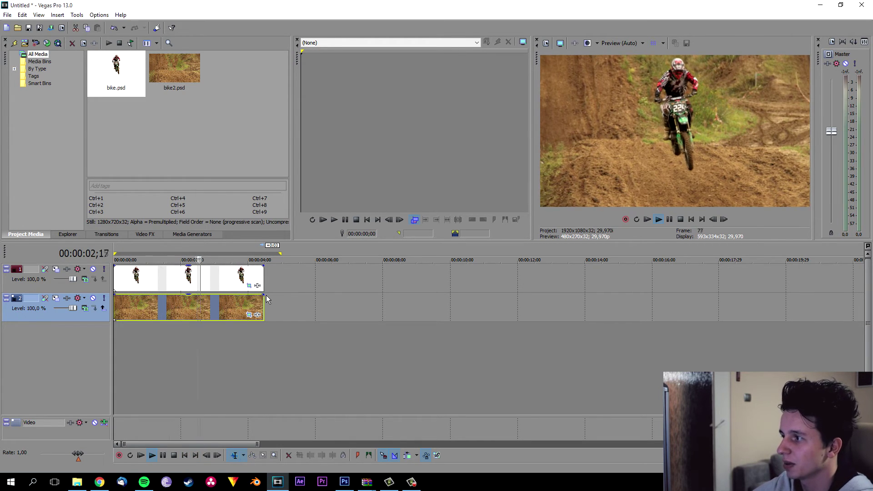
{"action": "left_click", "coordinate": [185, 456]}
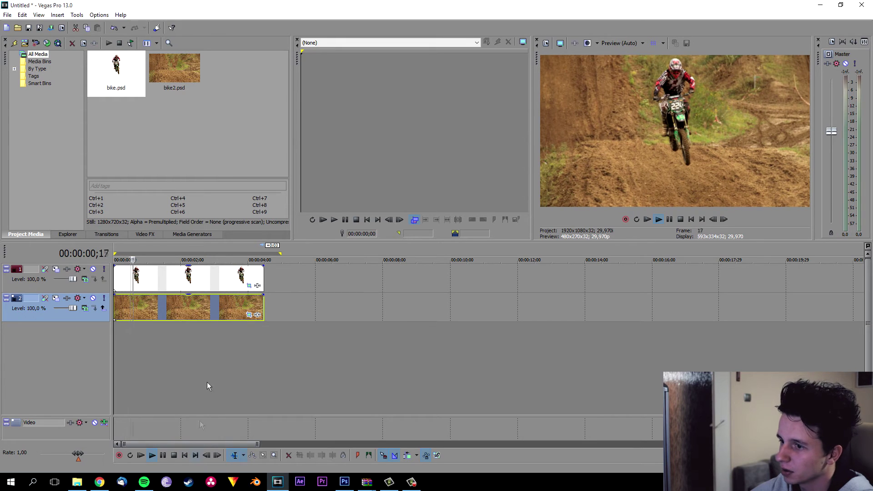
{"action": "key", "text": "space"}
{"action": "left_click", "coordinate": [145, 235]}
{"action": "scroll", "coordinate": [74, 134], "scroll_direction": "up", "scroll_amount": 10}
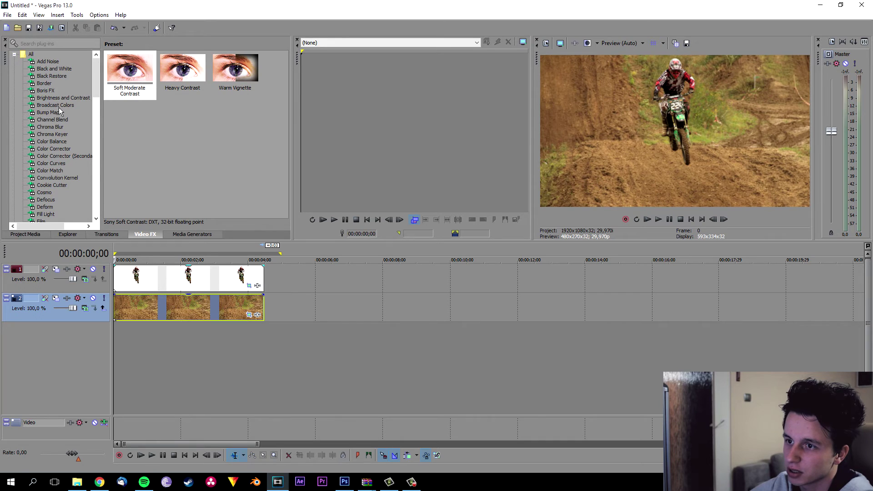
Apply the default Gaussian Blur to bike2 with horizontal range 0.0136 and vertical 0
{"action": "key", "text": "g"}
{"action": "key", "text": "g"}
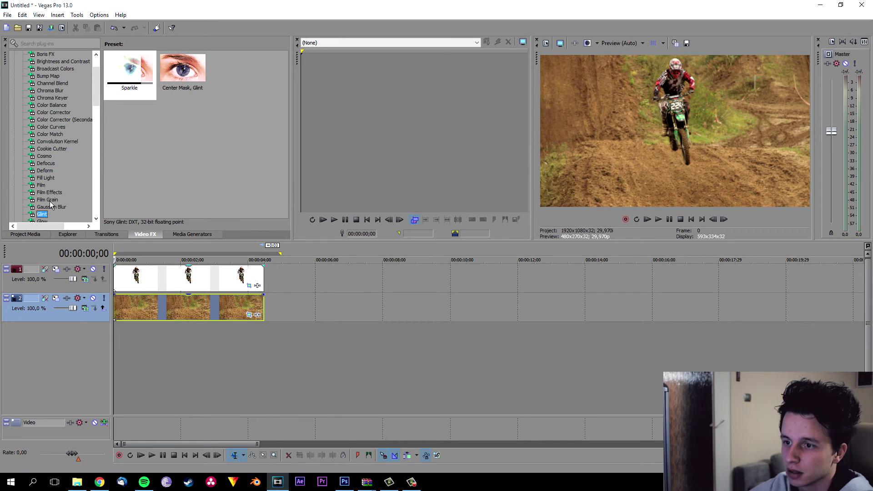
{"action": "left_click", "coordinate": [52, 207]}
{"action": "left_click_drag", "start_coordinate": [116, 94], "coordinate": [172, 249]}
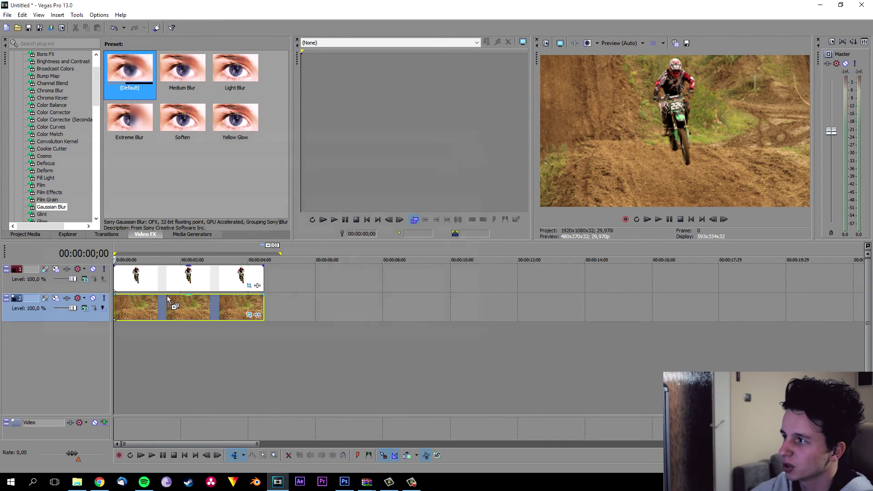
{"action": "left_click_drag", "start_coordinate": [167, 299], "coordinate": [168, 300]}
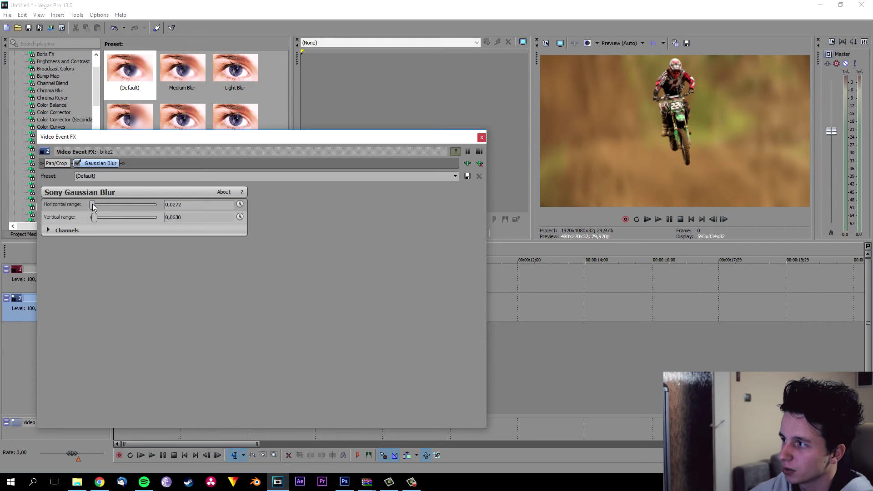
{"action": "left_click_drag", "start_coordinate": [93, 218], "coordinate": [91, 217]}
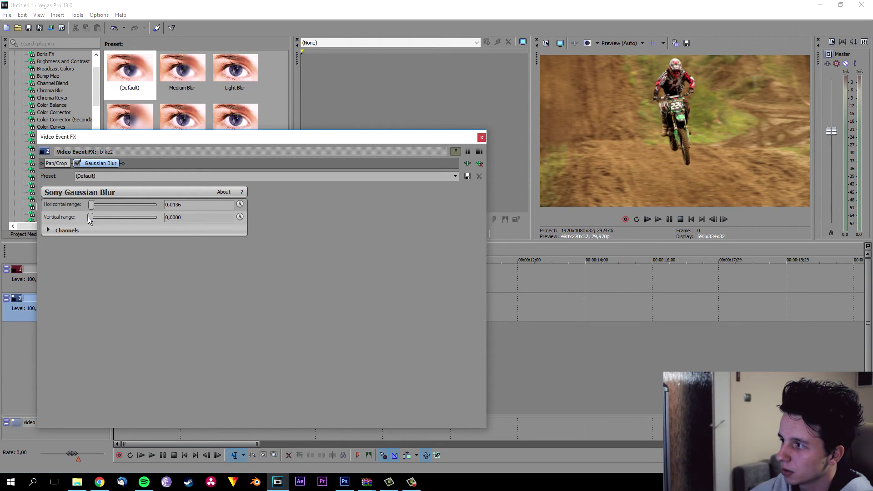
{"action": "left_click", "coordinate": [481, 137]}
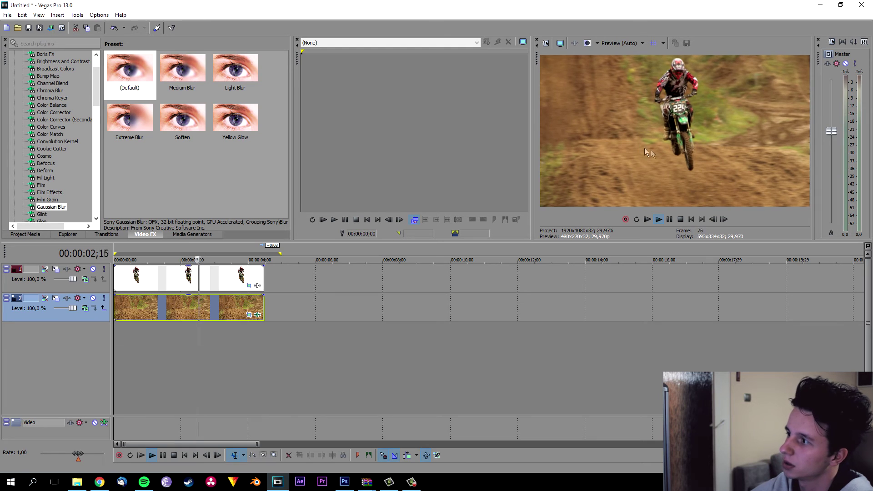
Add Brightness and Contrast to the bike2 background clip: brightness 0.034, contrast 0.190
{"action": "key", "text": "Return"}
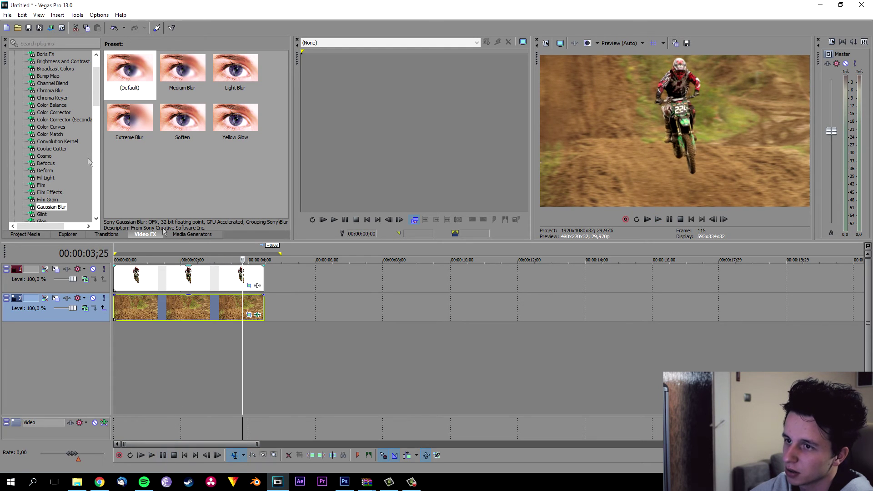
{"action": "scroll", "coordinate": [89, 158], "scroll_direction": "up", "scroll_amount": 2}
{"action": "left_click", "coordinate": [63, 97]}
{"action": "left_click_drag", "start_coordinate": [130, 69], "coordinate": [179, 313]}
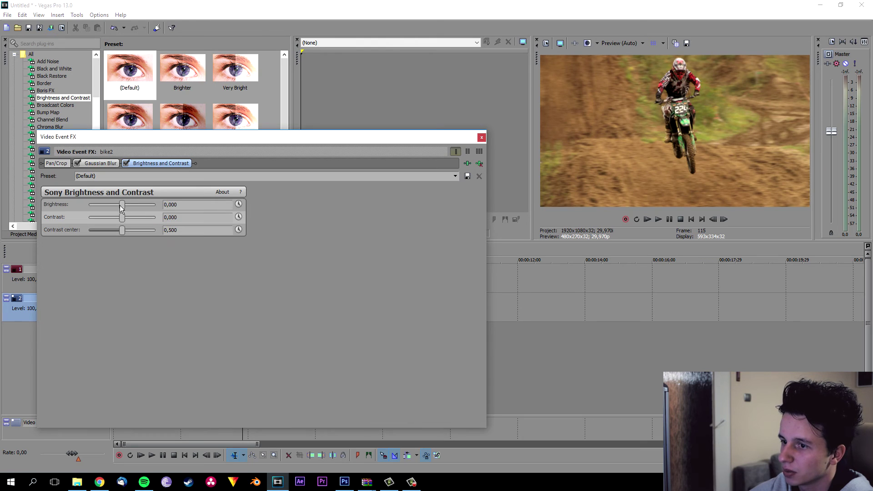
{"action": "left_click_drag", "start_coordinate": [123, 207], "coordinate": [125, 222]}
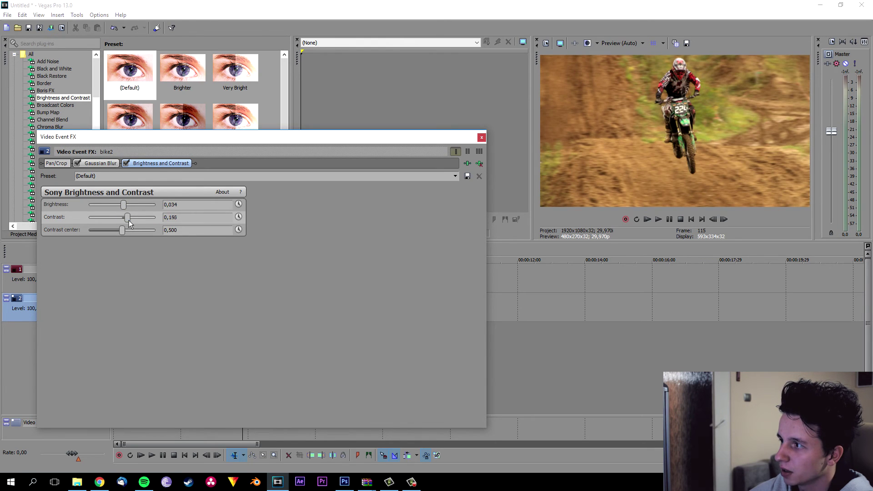
{"action": "left_click", "coordinate": [482, 138]}
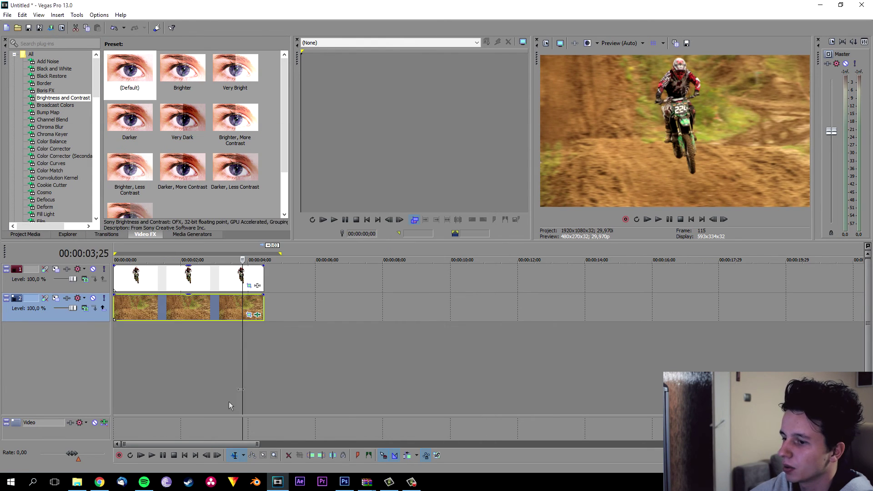
Play the finished parallax composite from the start to review it
{"action": "left_click", "coordinate": [184, 455]}
{"action": "key", "text": "space"}
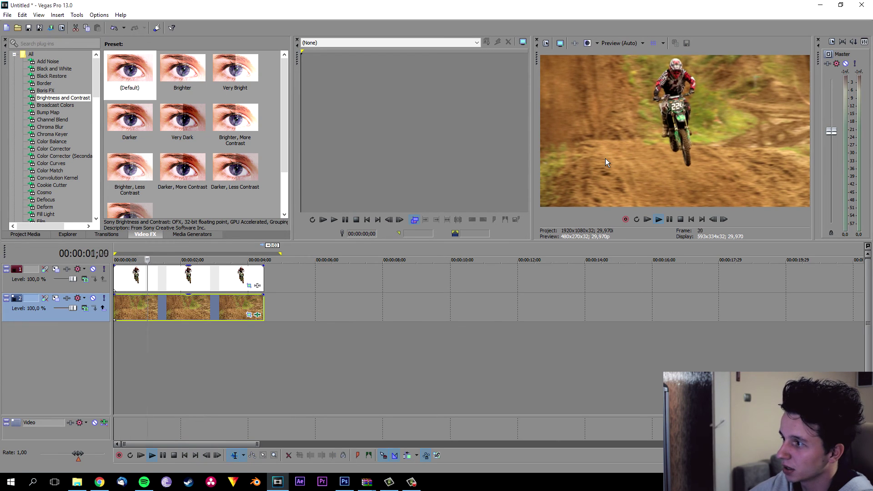
{"action": "left_click", "coordinate": [165, 458]}
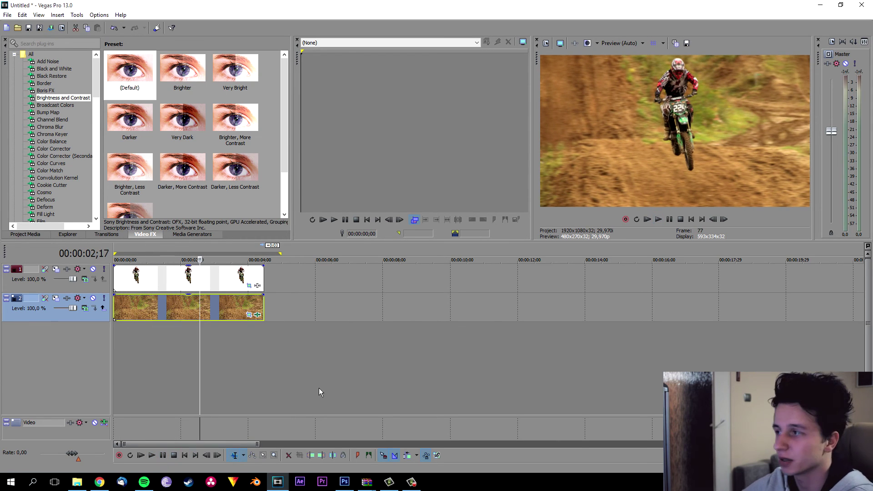
{"action": "left_click", "coordinate": [184, 455]}
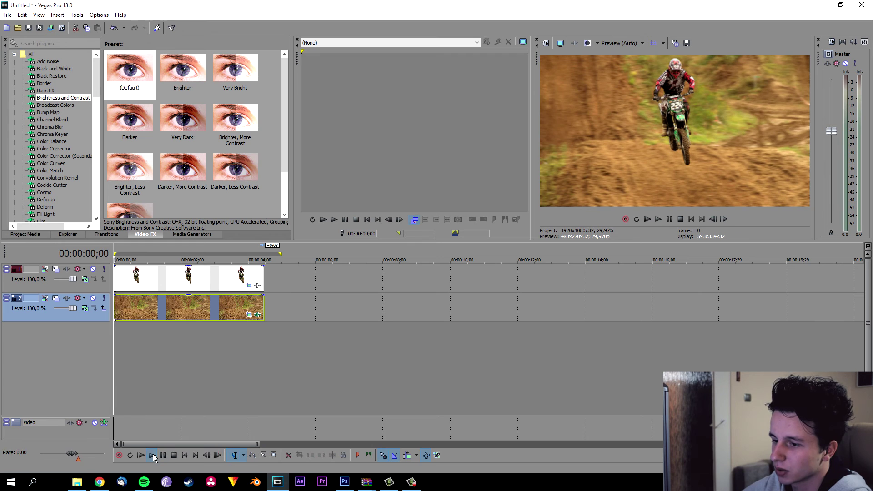
{"action": "left_click", "coordinate": [153, 455]}
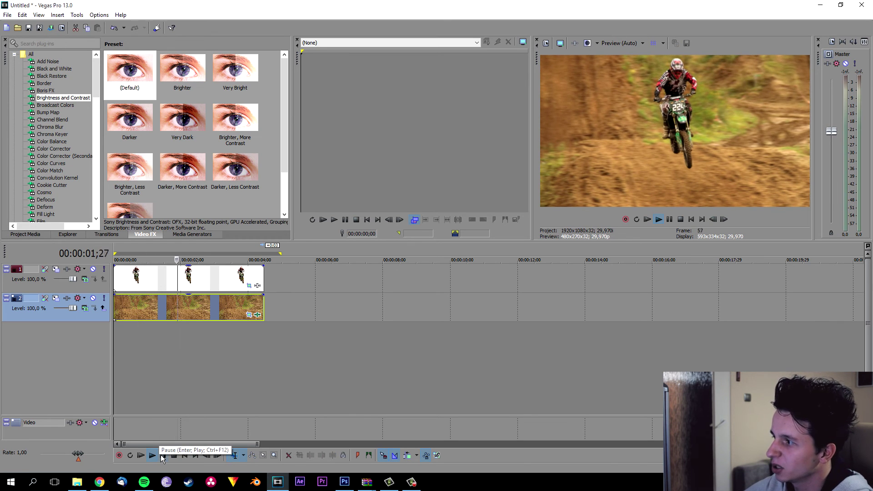
{"action": "left_click", "coordinate": [162, 456]}
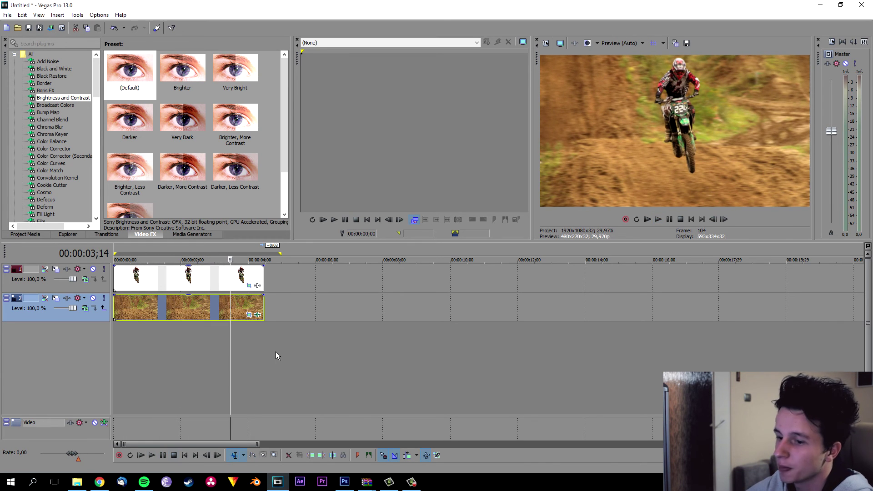